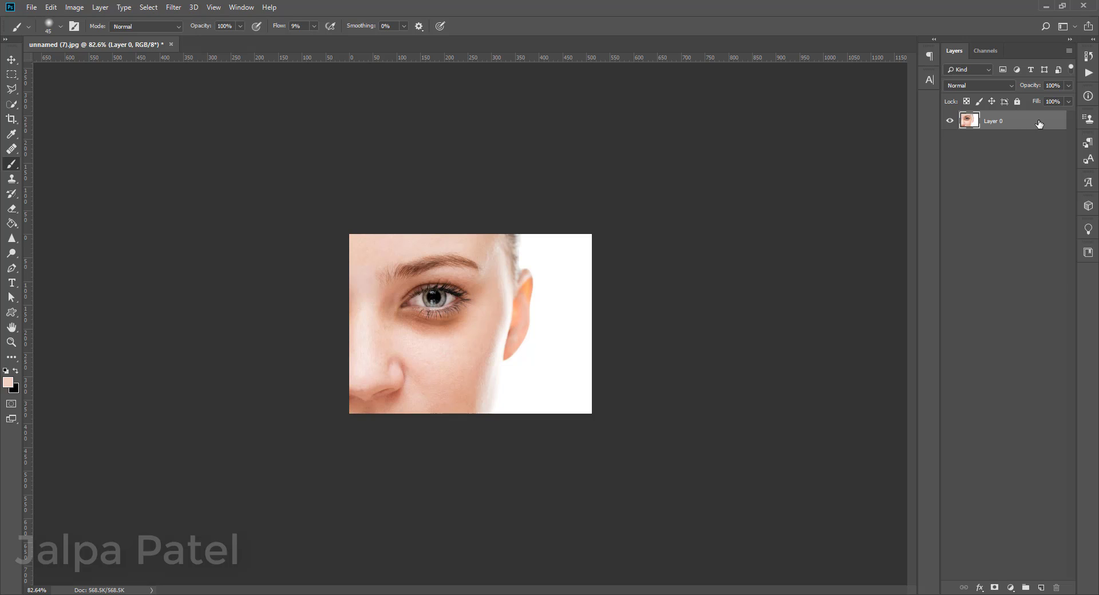
Duplicate Layer 0, insert an empty Layer 1 between original and copy, and select the copy
{"action": "left_click_drag", "start_coordinate": [1039, 123], "coordinate": [1040, 588]}
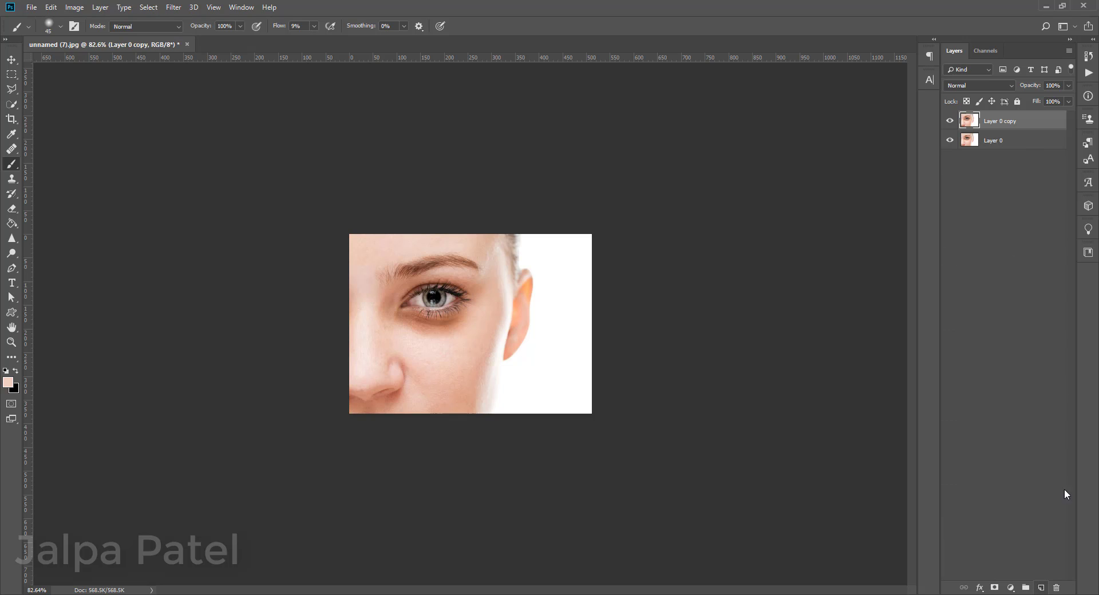
{"action": "left_click", "coordinate": [1019, 140]}
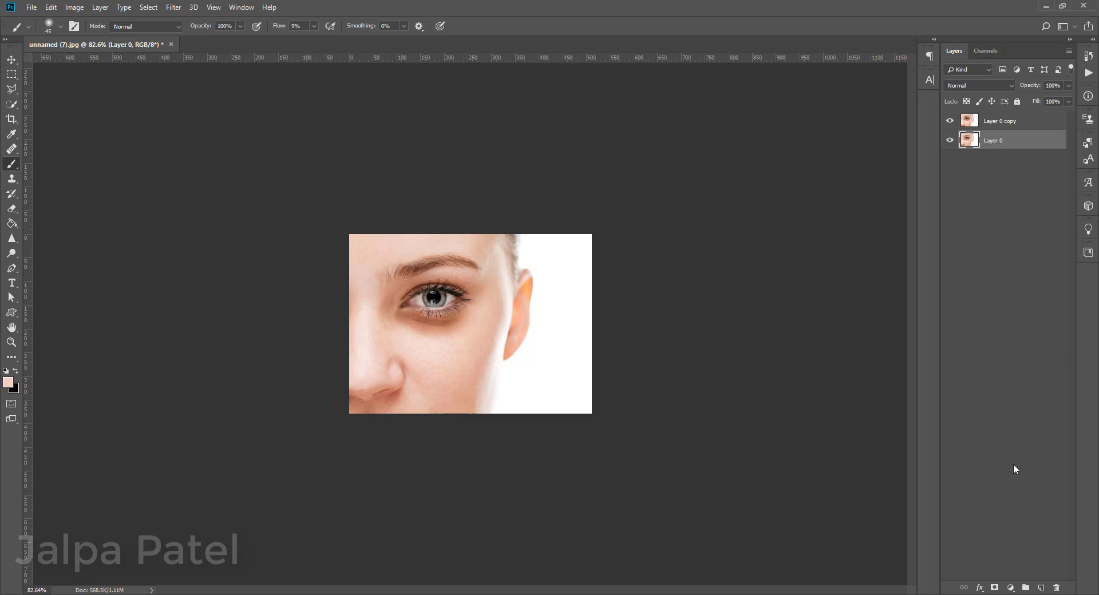
{"action": "left_click", "coordinate": [1040, 588]}
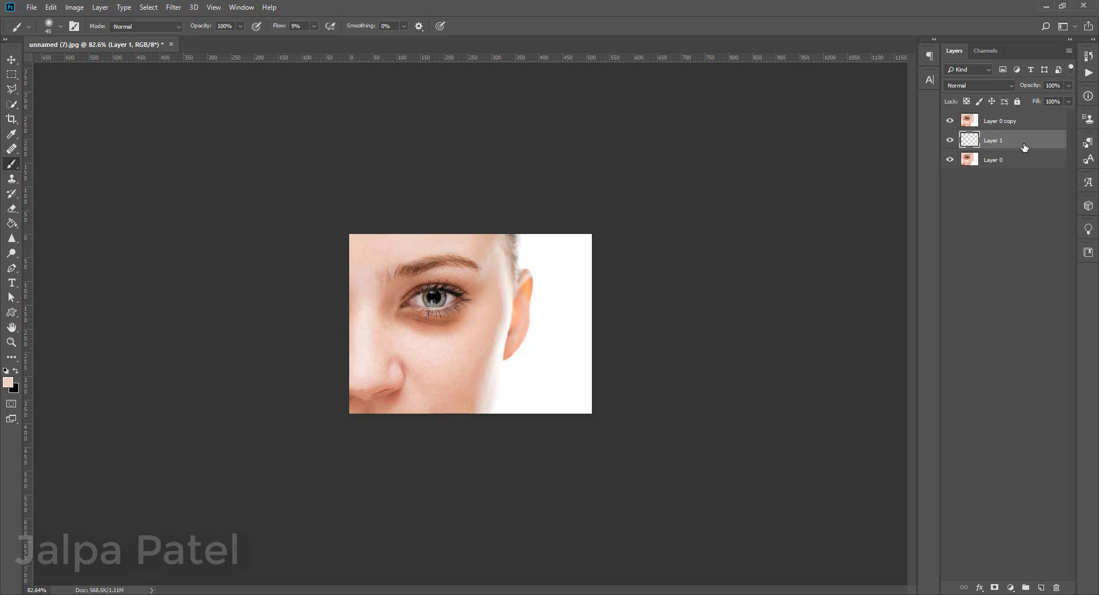
{"action": "left_click", "coordinate": [1036, 122]}
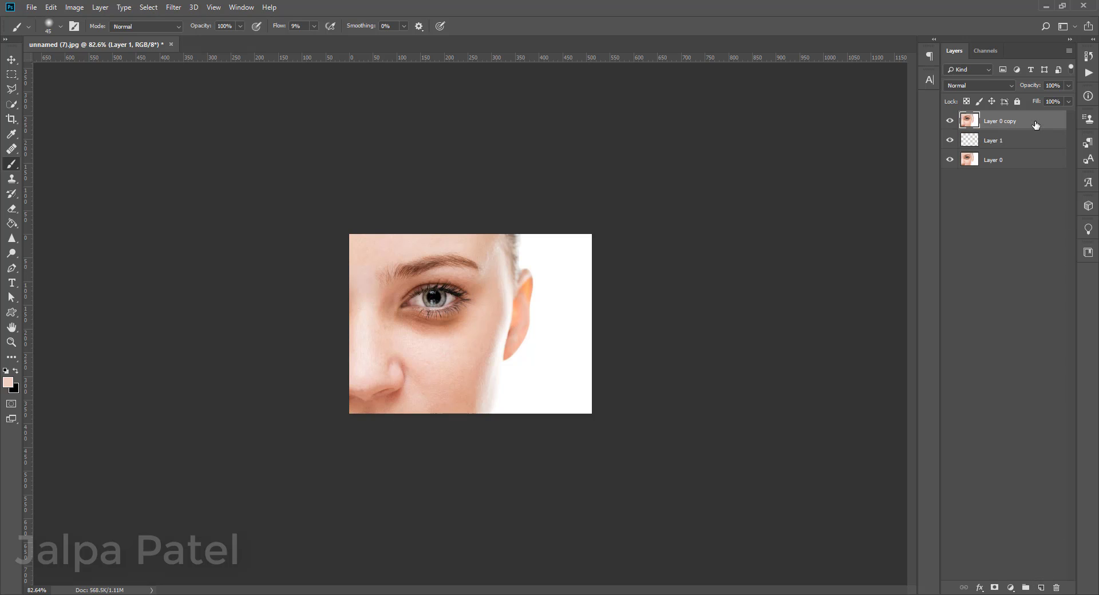
Convert Layer 0 copy into a smart object for smart filters
{"action": "left_click", "coordinate": [173, 8]}
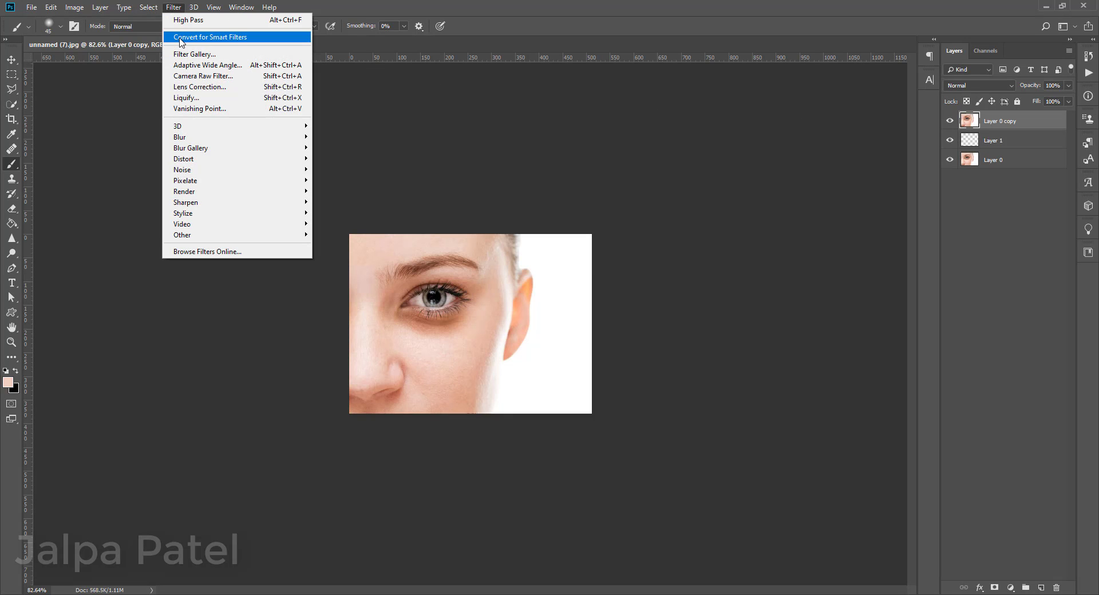
{"action": "left_click", "coordinate": [206, 37]}
{"action": "left_click", "coordinate": [528, 226]}
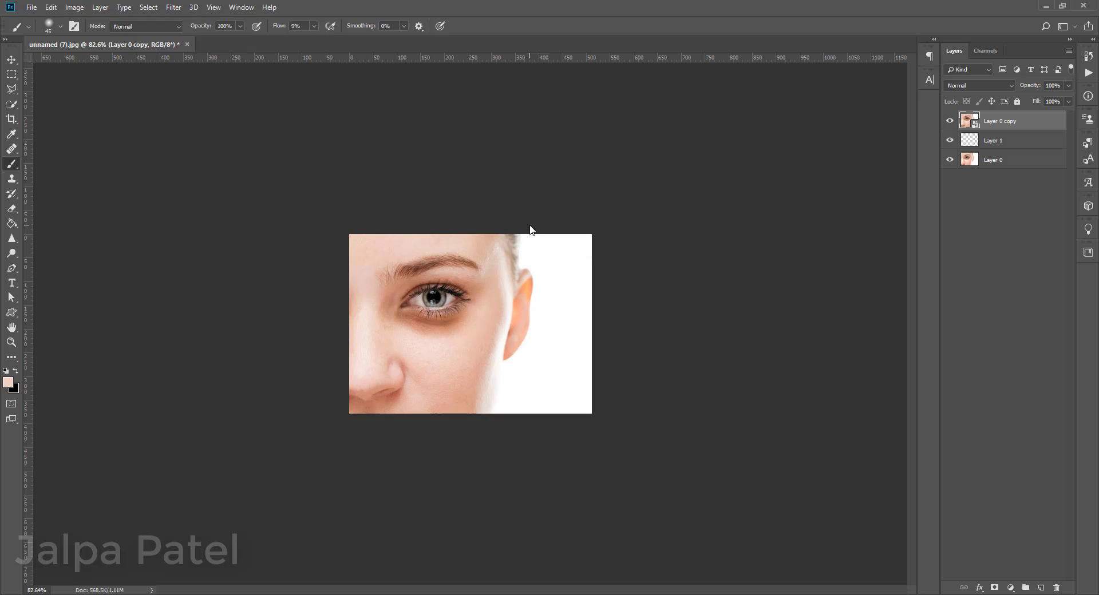
Apply a High Pass filter with a 1.0 pixel radius to the copy
{"action": "left_click", "coordinate": [173, 7]}
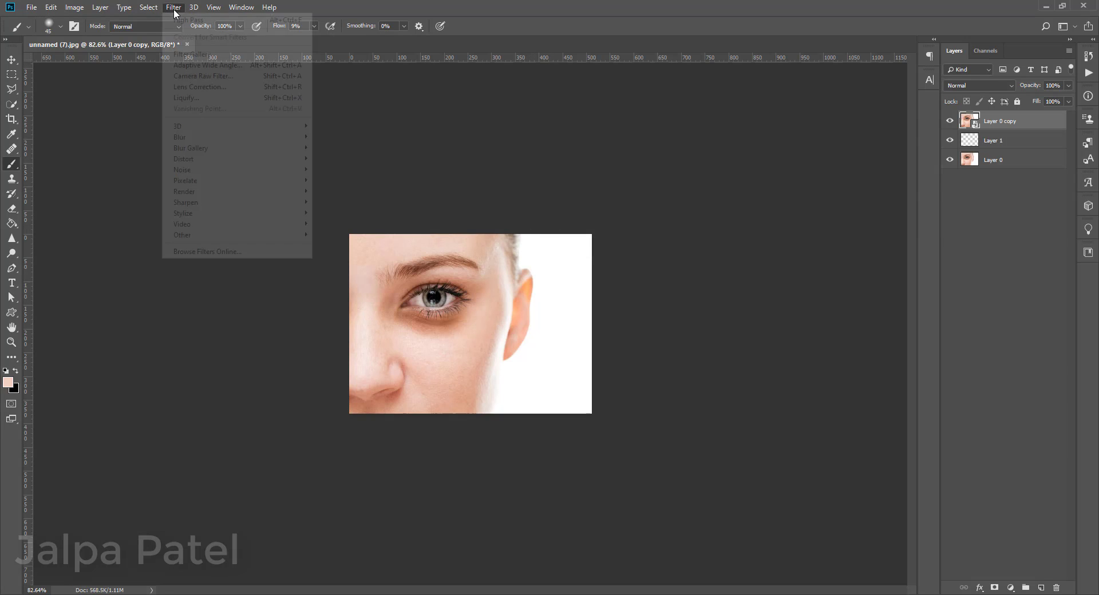
{"action": "mouse_move", "coordinate": [182, 235]}
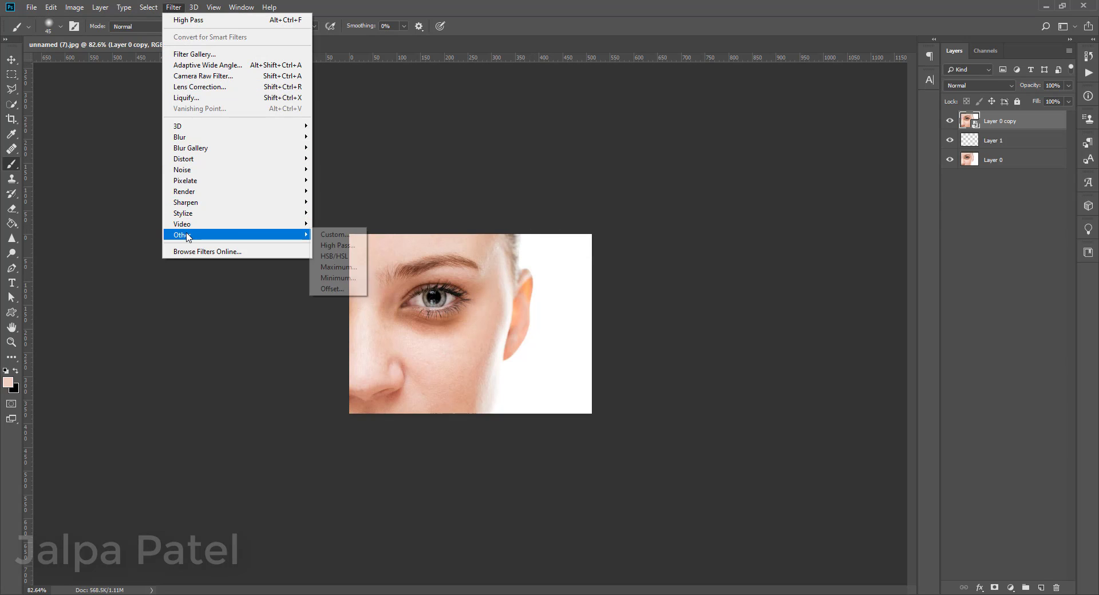
{"action": "left_click", "coordinate": [335, 247]}
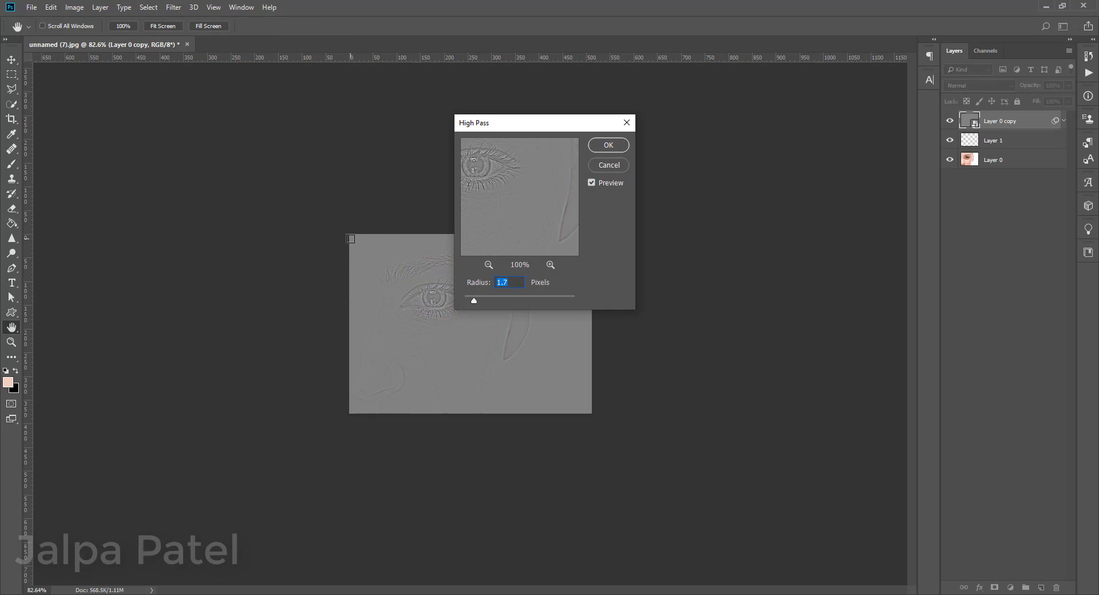
{"action": "left_click_drag", "start_coordinate": [477, 301], "coordinate": [476, 301]}
{"action": "left_click", "coordinate": [487, 264]}
{"action": "left_click_drag", "start_coordinate": [474, 304], "coordinate": [473, 304]}
{"action": "left_click", "coordinate": [608, 146]}
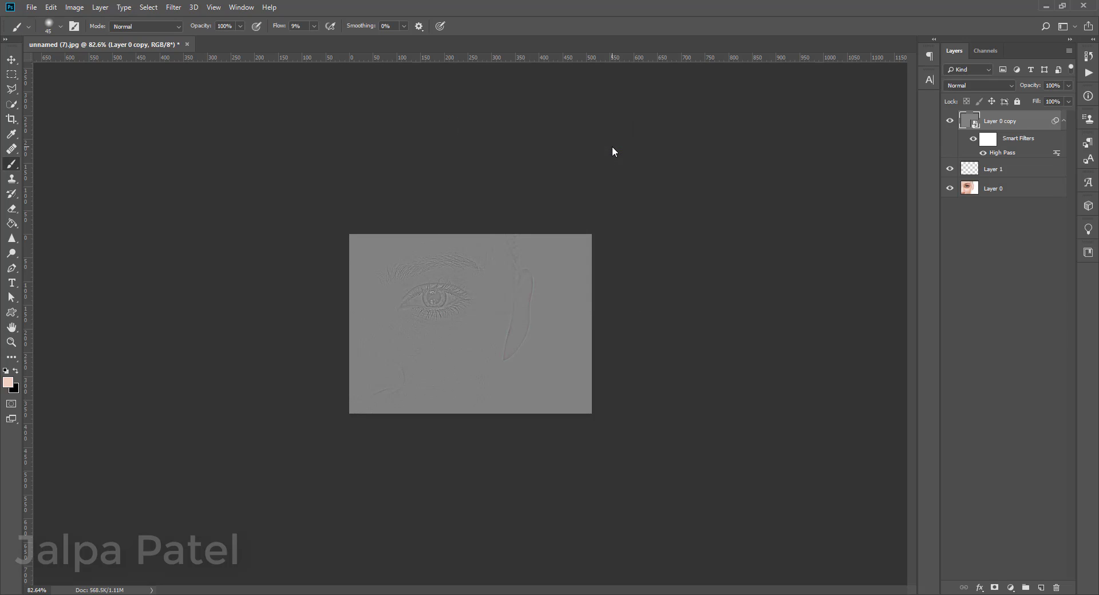
Set Layer 0 copy to Overlay, clip it to Layer 1, and select Layer 1
{"action": "left_click", "coordinate": [981, 85]}
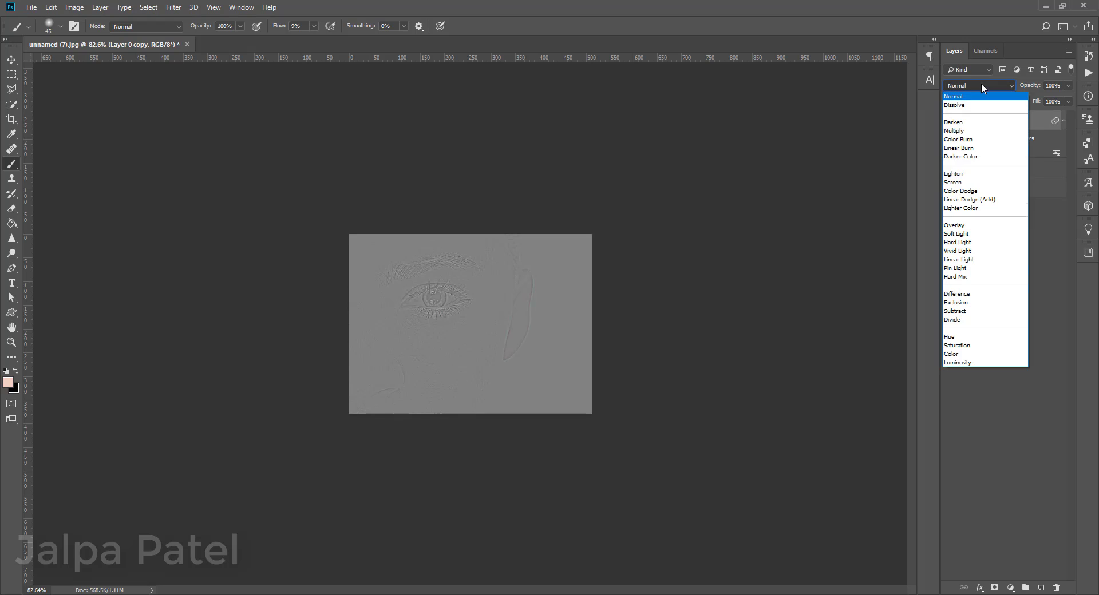
{"action": "left_click", "coordinate": [979, 226]}
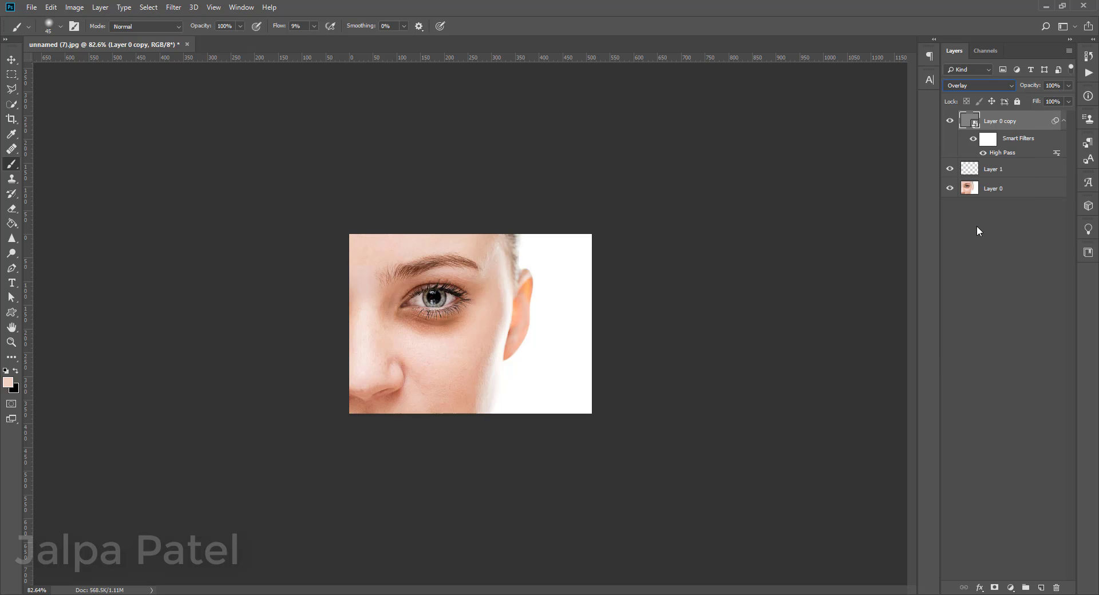
{"action": "right_click", "coordinate": [1028, 127]}
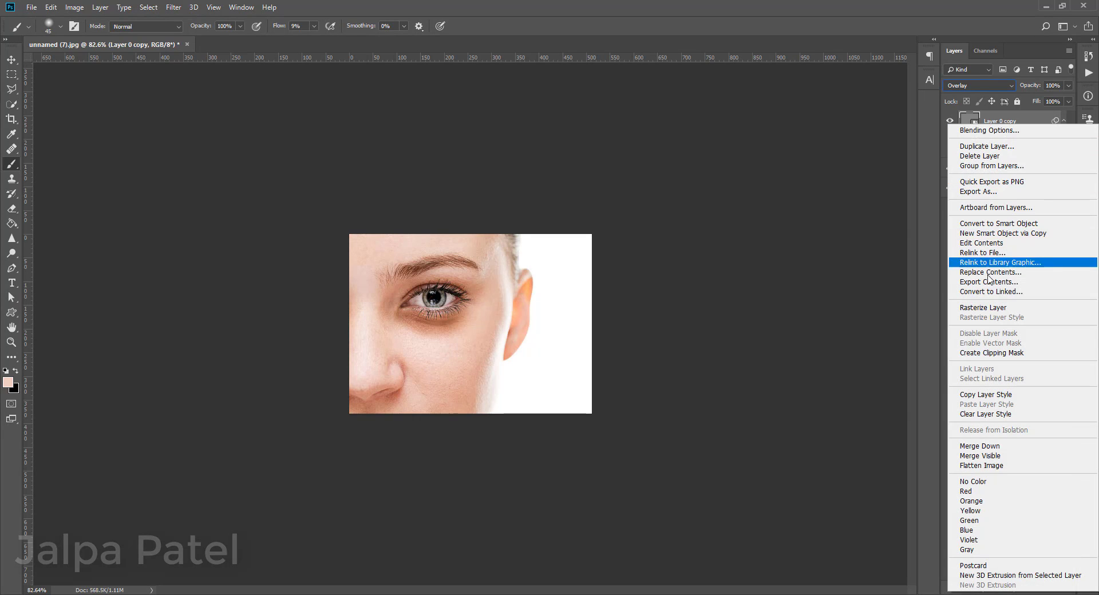
{"action": "left_click", "coordinate": [992, 352]}
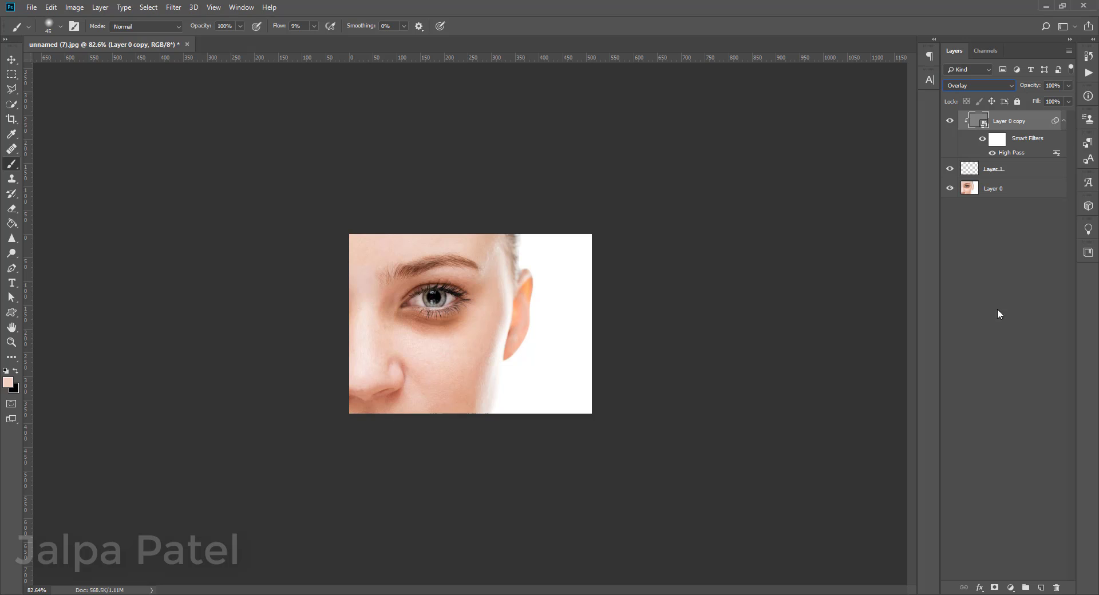
{"action": "left_click", "coordinate": [1023, 173]}
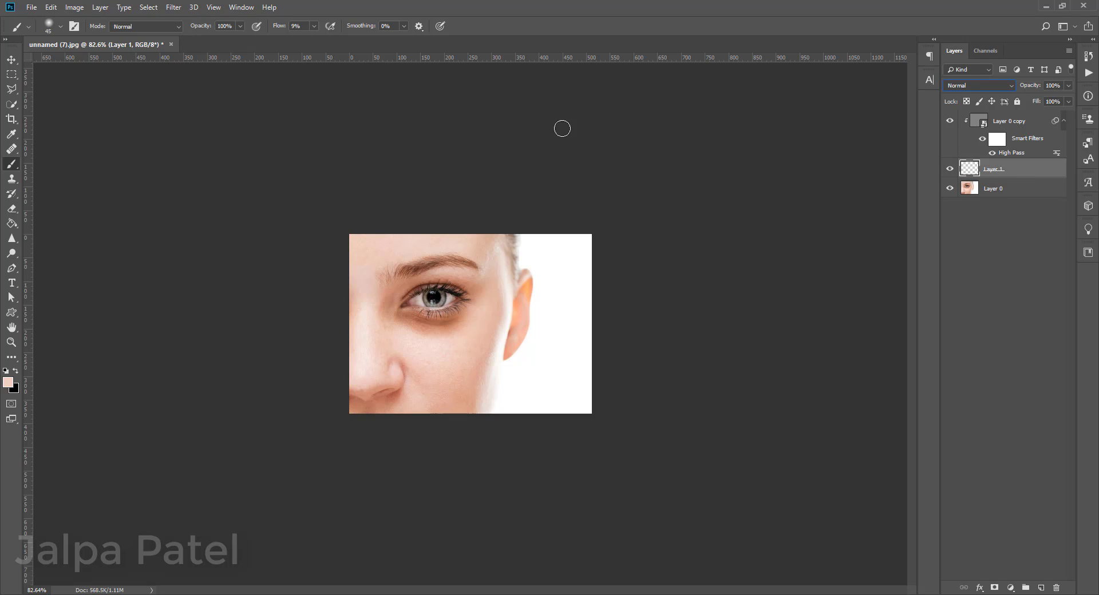
Sample the under-eye skin tone with Sample set to Current & Below, then zoom to 200%
{"action": "left_click", "coordinate": [10, 134]}
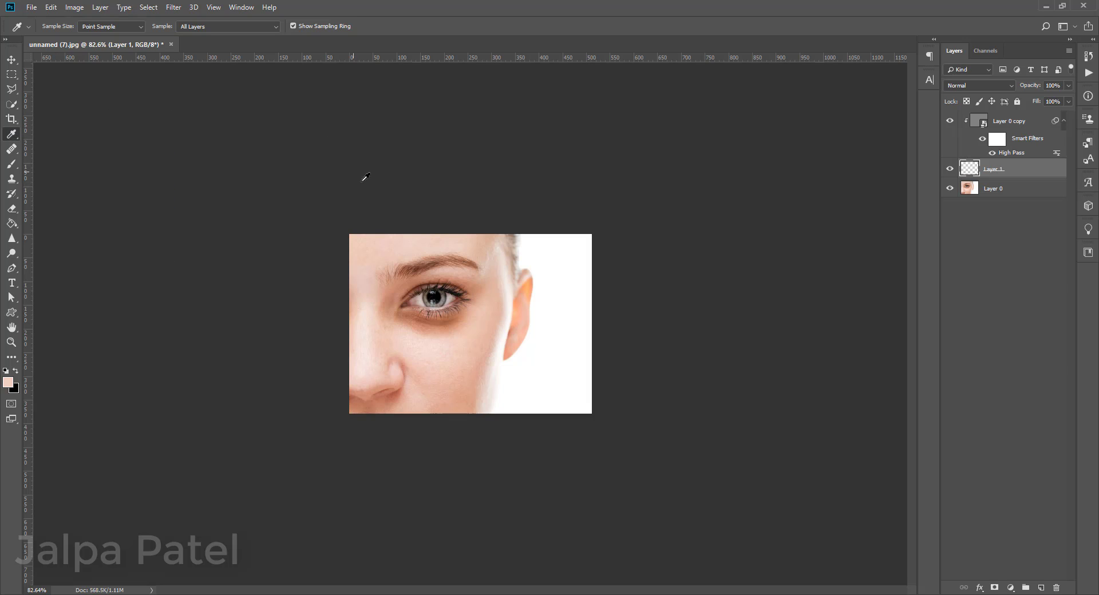
{"action": "left_click", "coordinate": [407, 332]}
{"action": "left_click", "coordinate": [275, 26]}
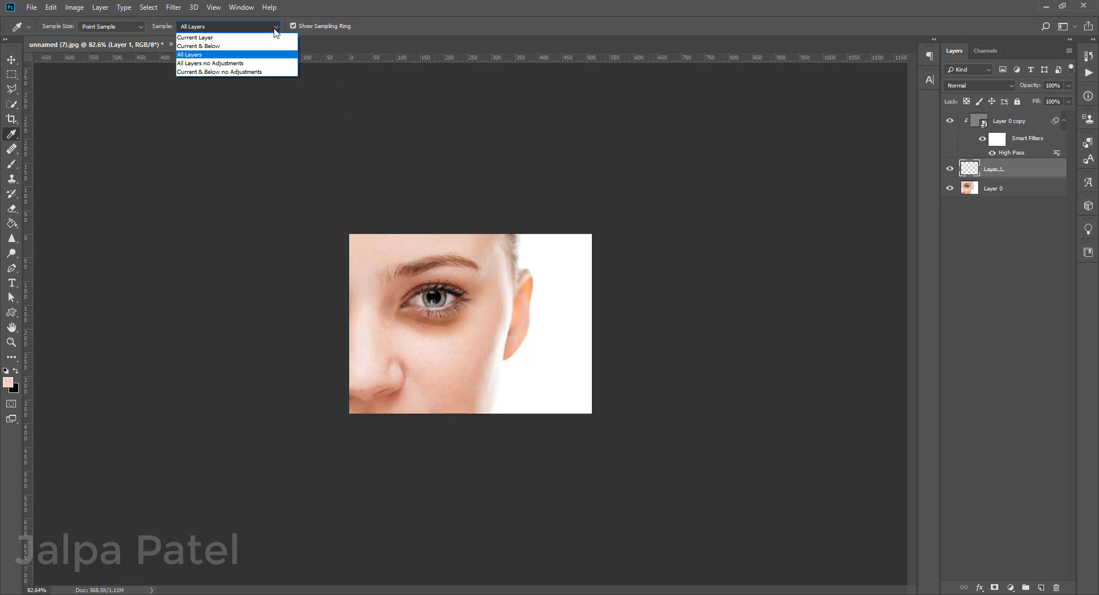
{"action": "left_click", "coordinate": [220, 46]}
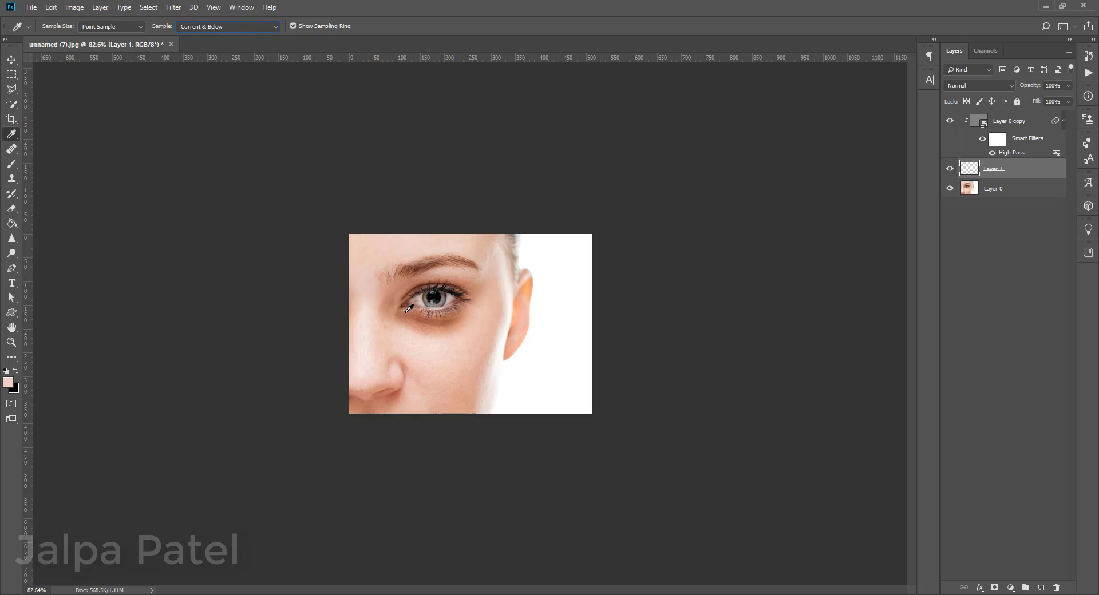
{"action": "key", "text": "ctrl+plus"}
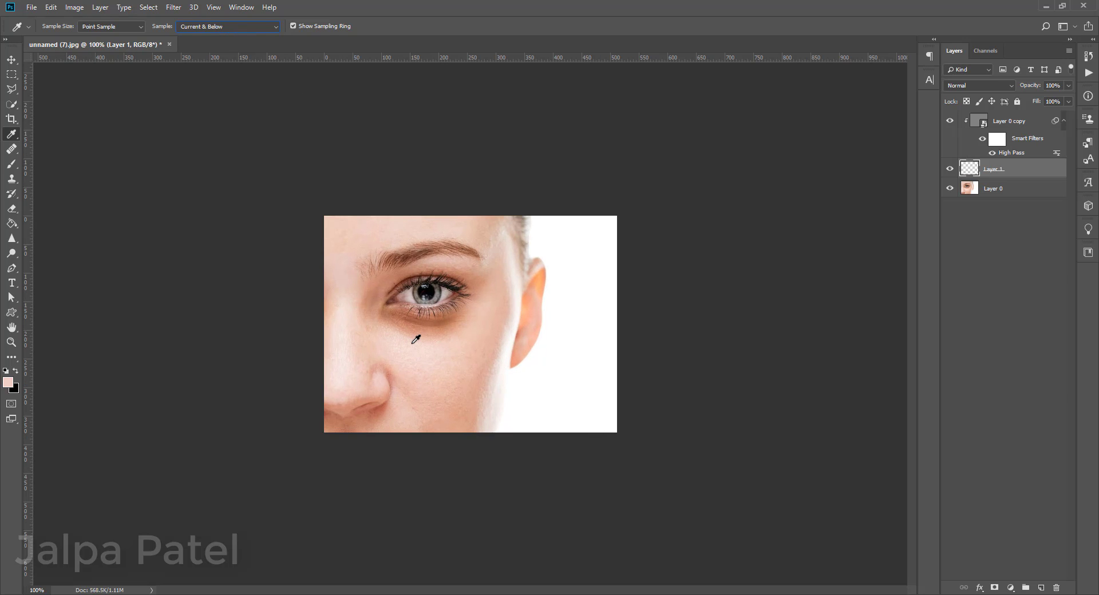
{"action": "key", "text": "ctrl+plus"}
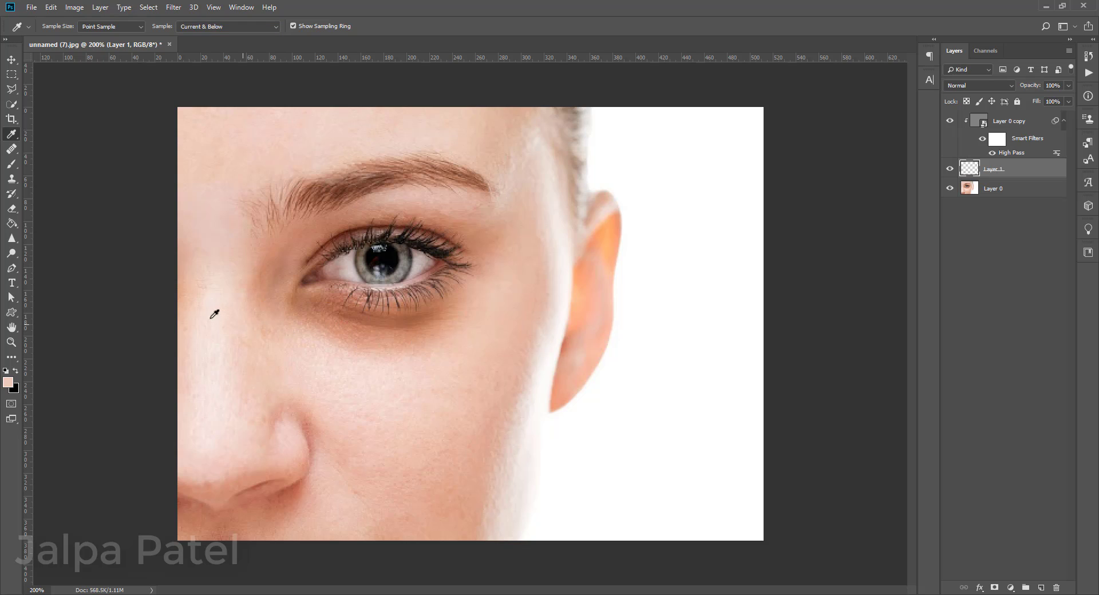
{"action": "left_click", "coordinate": [11, 164]}
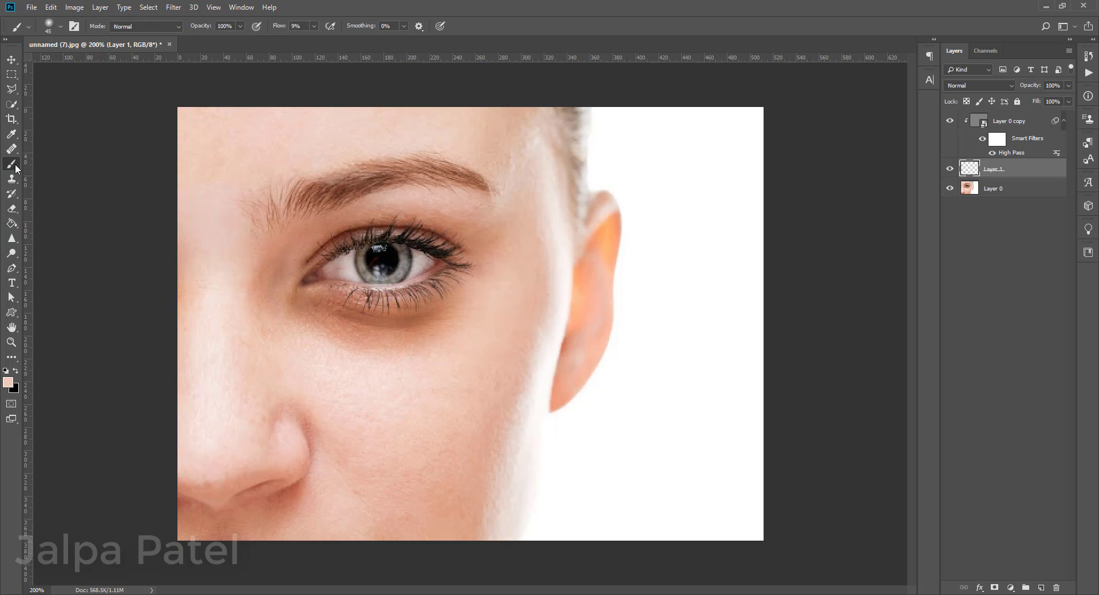
Paint a trial 9%-flow stroke over the under-eye circle, then undo it
{"action": "left_click", "coordinate": [314, 26]}
{"action": "left_click", "coordinate": [307, 319]}
{"action": "mouse_move", "coordinate": [323, 324]}
{"action": "left_mouse_down"}
{"action": "mouse_move", "coordinate": [368, 330]}
{"action": "mouse_move", "coordinate": [318, 331]}
{"action": "mouse_move", "coordinate": [353, 343]}
{"action": "mouse_move", "coordinate": [341, 327]}
{"action": "mouse_move", "coordinate": [458, 304]}
{"action": "mouse_move", "coordinate": [328, 311]}
{"action": "mouse_move", "coordinate": [397, 321]}
{"action": "mouse_move", "coordinate": [460, 310]}
{"action": "mouse_move", "coordinate": [360, 356]}
{"action": "mouse_move", "coordinate": [297, 324]}
{"action": "left_mouse_up"}
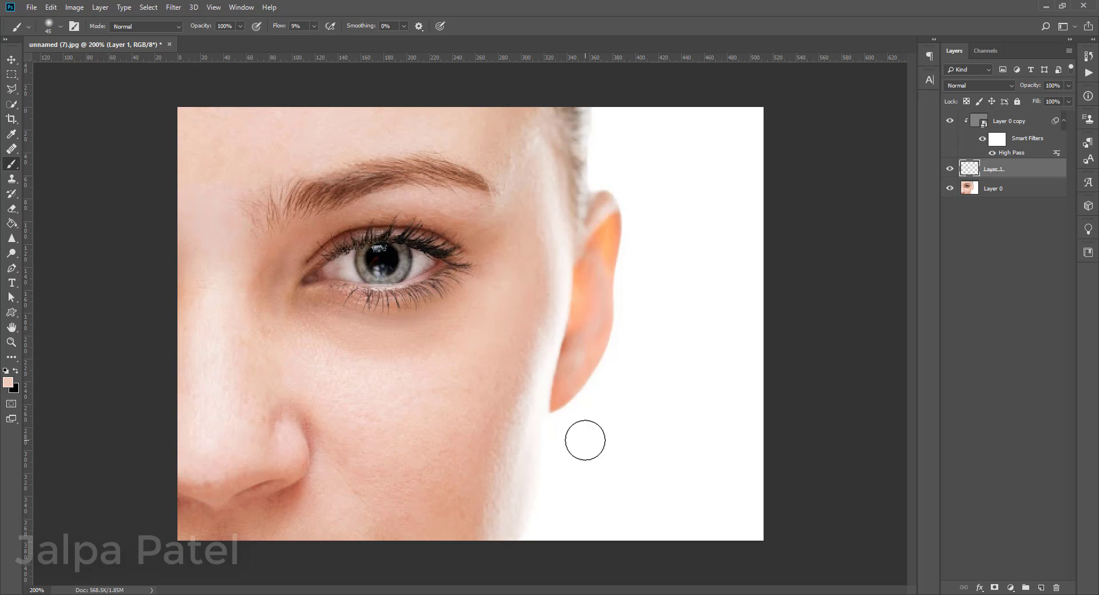
{"action": "key", "text": "ctrl+z"}
{"action": "key", "text": "ctrl+z"}
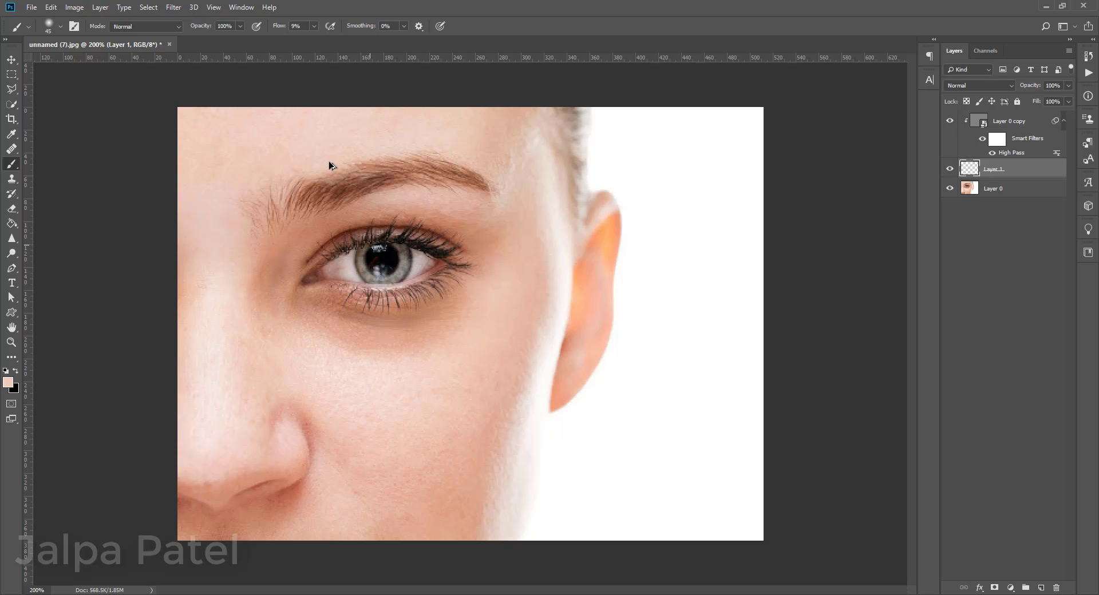
Lower the brush flow to 5%
{"action": "left_click", "coordinate": [314, 25]}
{"action": "key", "text": "ctrl+plus"}
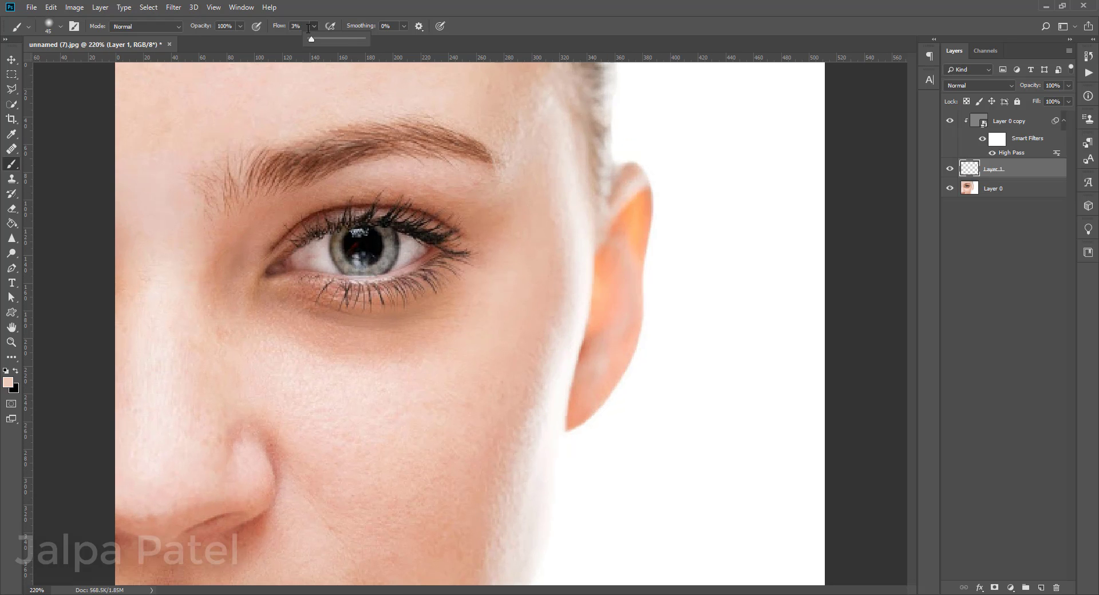
{"action": "key", "text": "ctrl+minus"}
{"action": "left_click", "coordinate": [308, 26]}
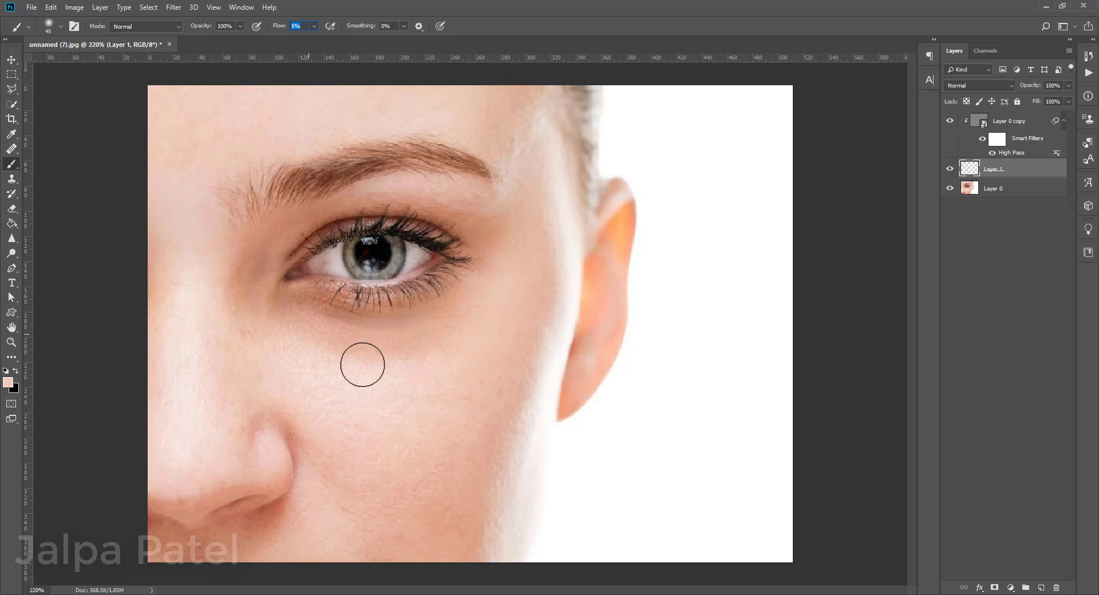
{"action": "left_click", "coordinate": [441, 389]}
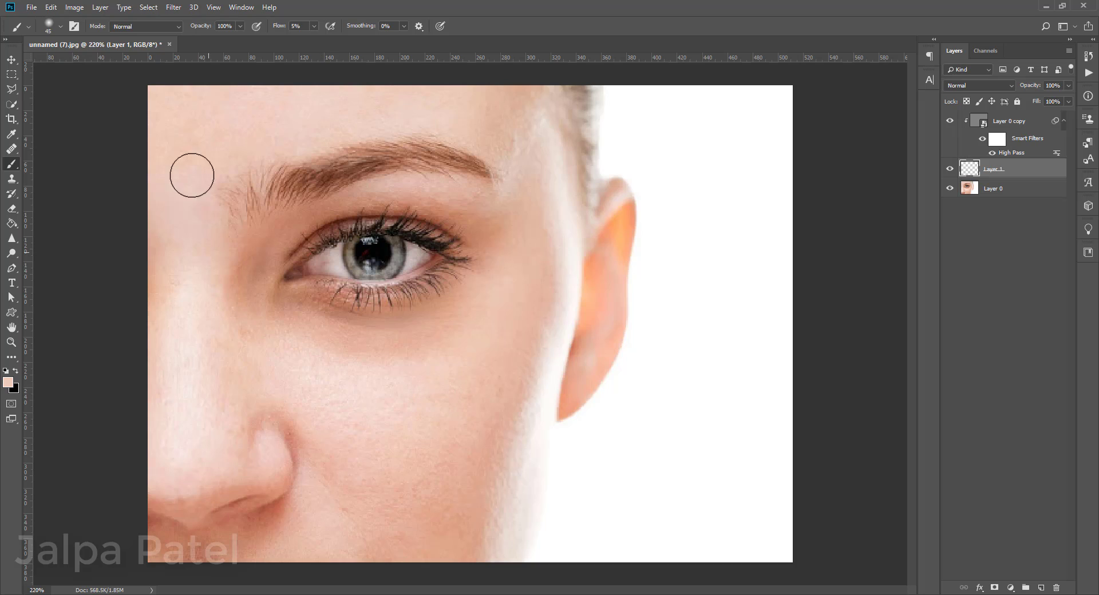
{"action": "left_click", "coordinate": [11, 134]}
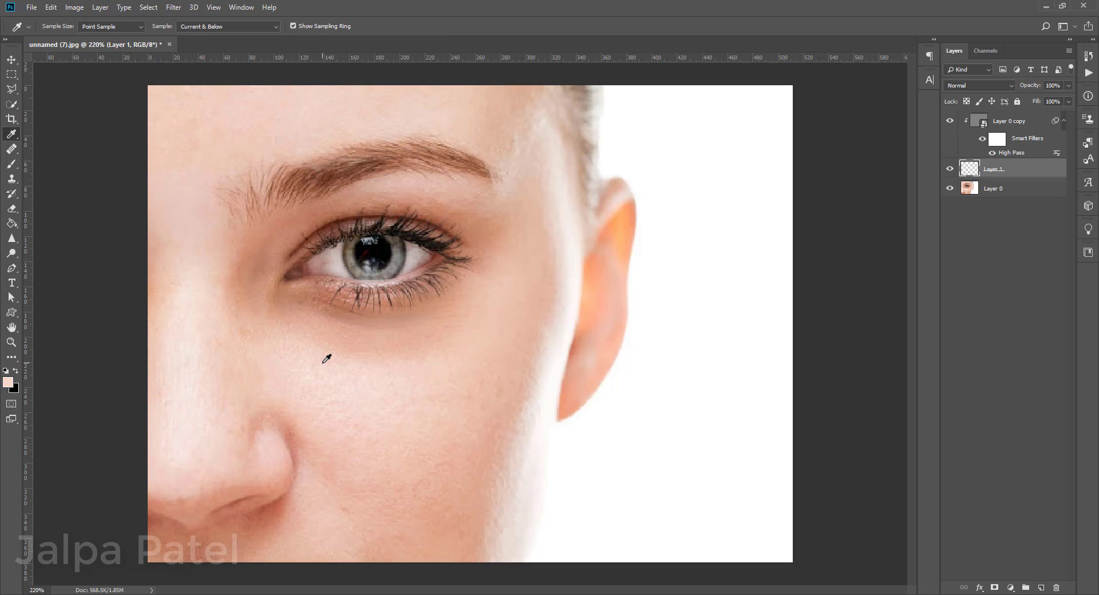
Paint soft 5%-flow skin-tone strokes under the eye and from the inner corner on Layer 1
{"action": "left_click", "coordinate": [11, 163]}
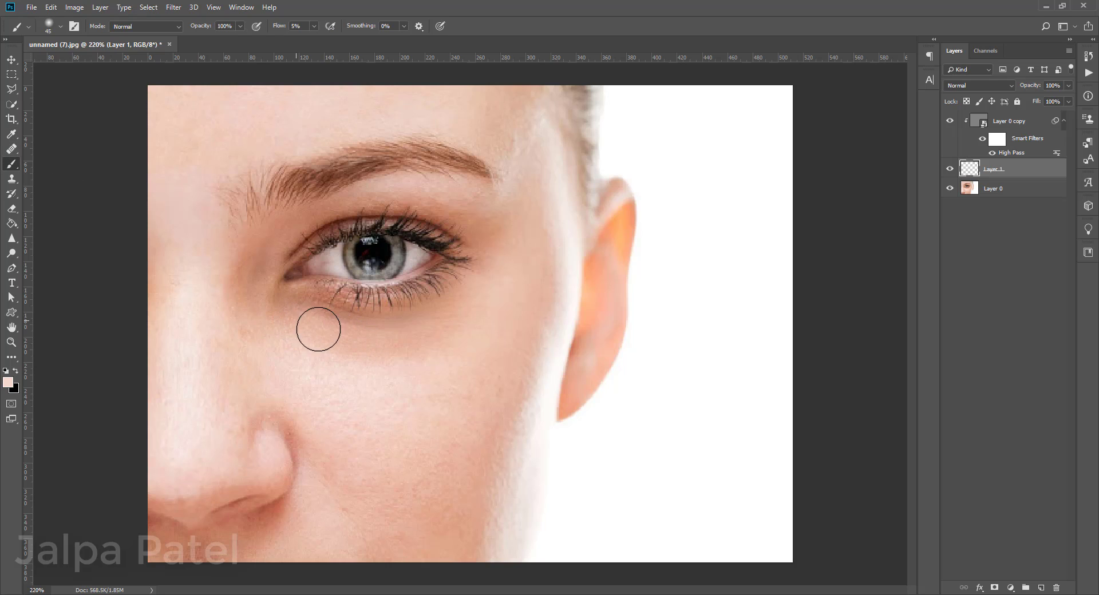
{"action": "mouse_move", "coordinate": [482, 294]}
{"action": "left_mouse_down"}
{"action": "mouse_move", "coordinate": [400, 319]}
{"action": "mouse_move", "coordinate": [333, 316]}
{"action": "mouse_move", "coordinate": [442, 289]}
{"action": "left_mouse_up"}
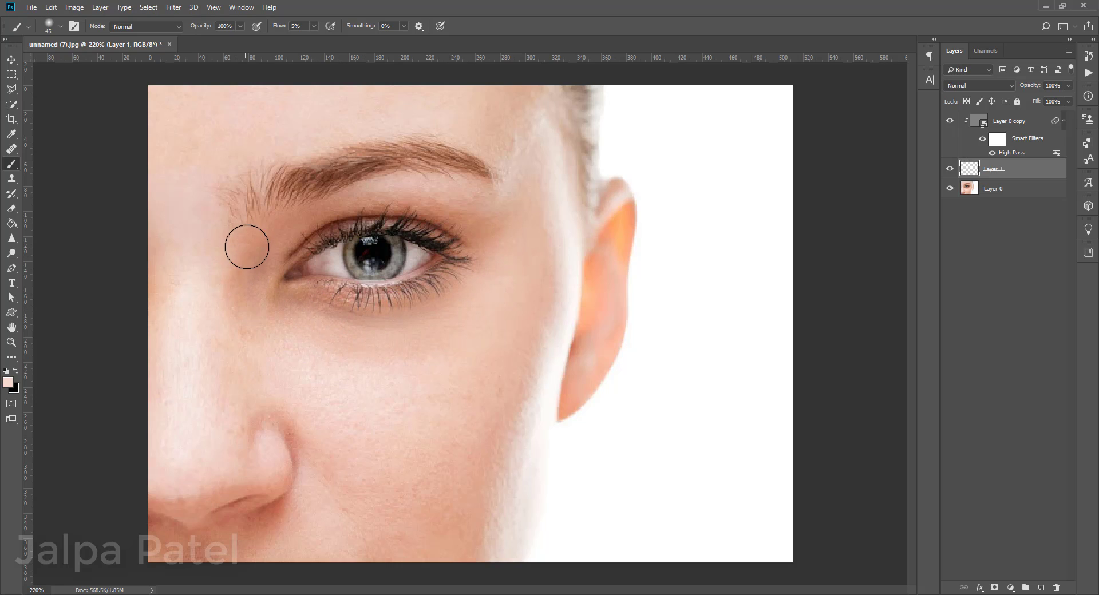
{"action": "mouse_move", "coordinate": [245, 245]}
{"action": "left_mouse_down"}
{"action": "mouse_move", "coordinate": [331, 347]}
{"action": "mouse_move", "coordinate": [462, 347]}
{"action": "mouse_move", "coordinate": [322, 333]}
{"action": "left_mouse_up"}
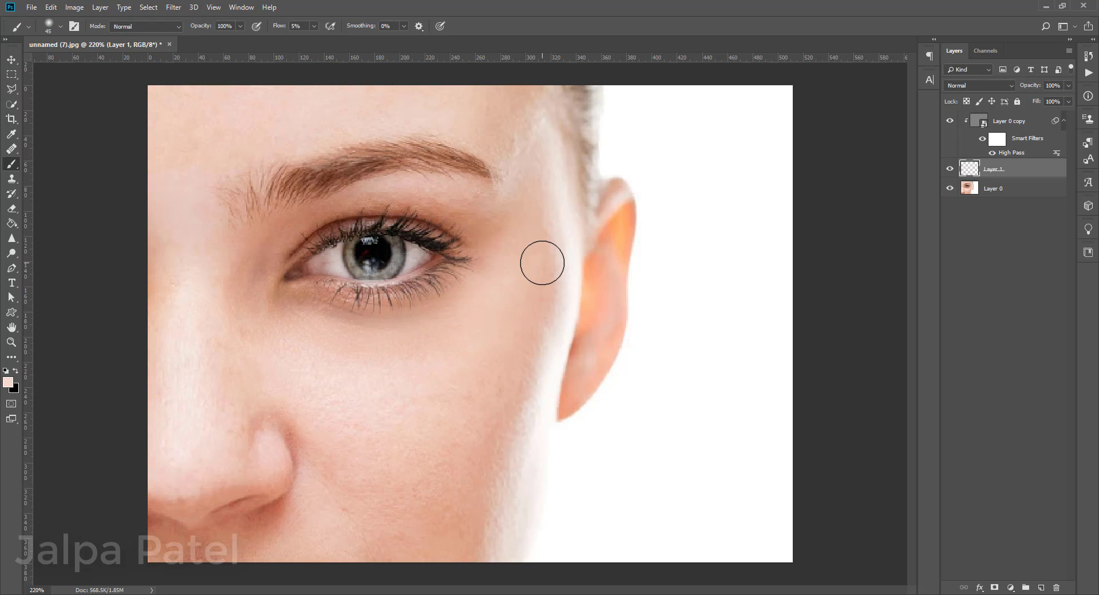
{"action": "key", "text": "ctrl+minus"}
{"action": "key", "text": "ctrl+minus"}
{"action": "key", "text": "ctrl+minus"}
{"action": "key", "text": "ctrl+minus"}
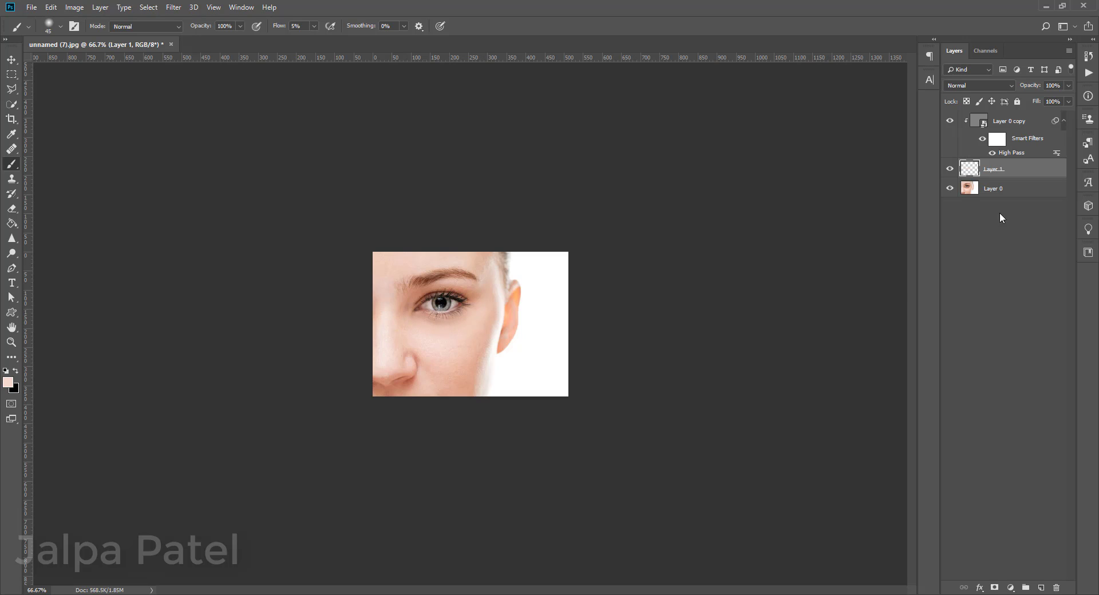
Group Layer 0 copy and Layer 1 into Group 1, compare before/after, and set opacity to 89%
{"action": "left_click", "coordinate": [1036, 118], "text": "ctrl"}
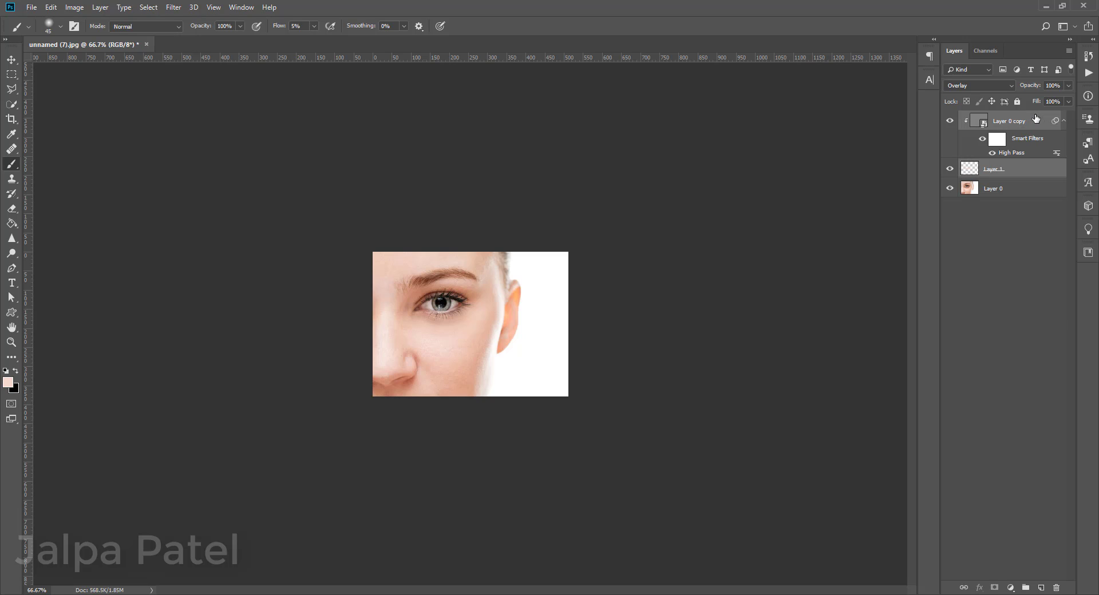
{"action": "key", "text": "ctrl+g"}
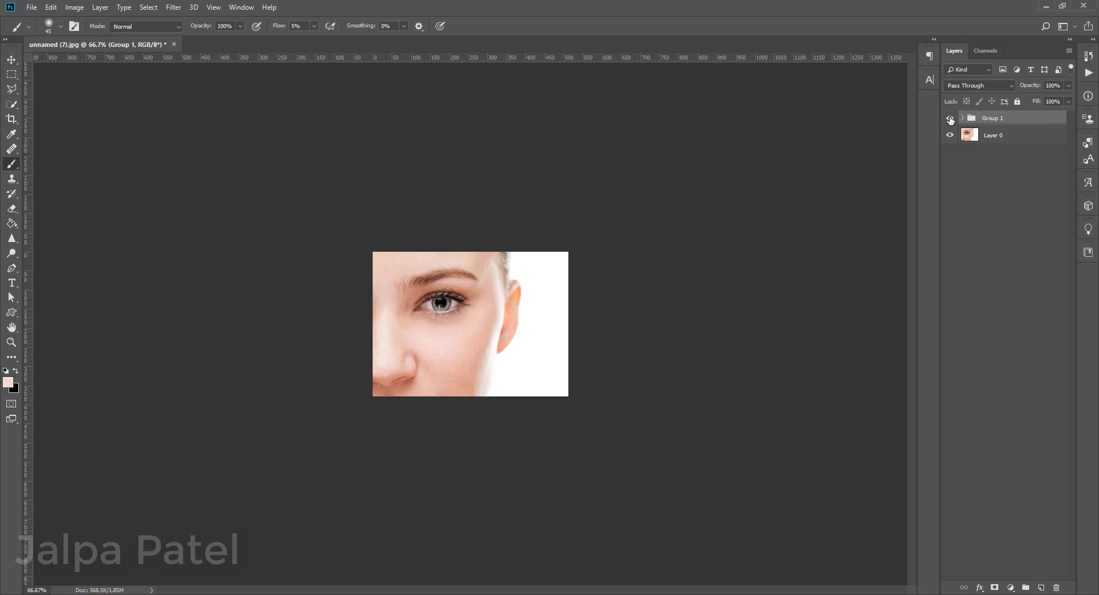
{"action": "left_click", "coordinate": [950, 118]}
{"action": "left_click", "coordinate": [950, 119]}
{"action": "left_click", "coordinate": [949, 118]}
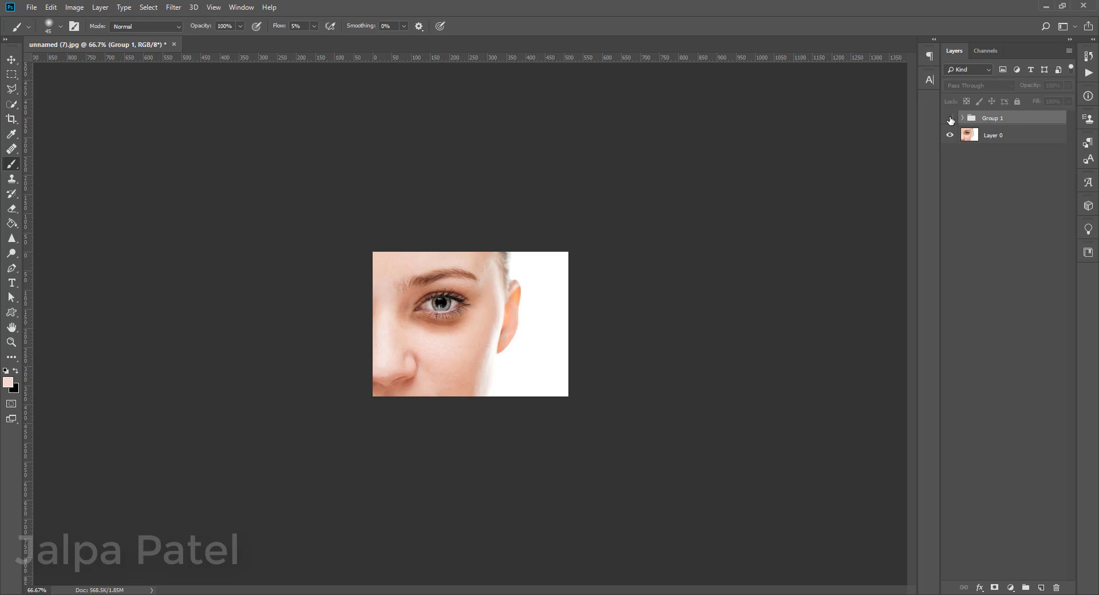
{"action": "left_click", "coordinate": [1068, 86]}
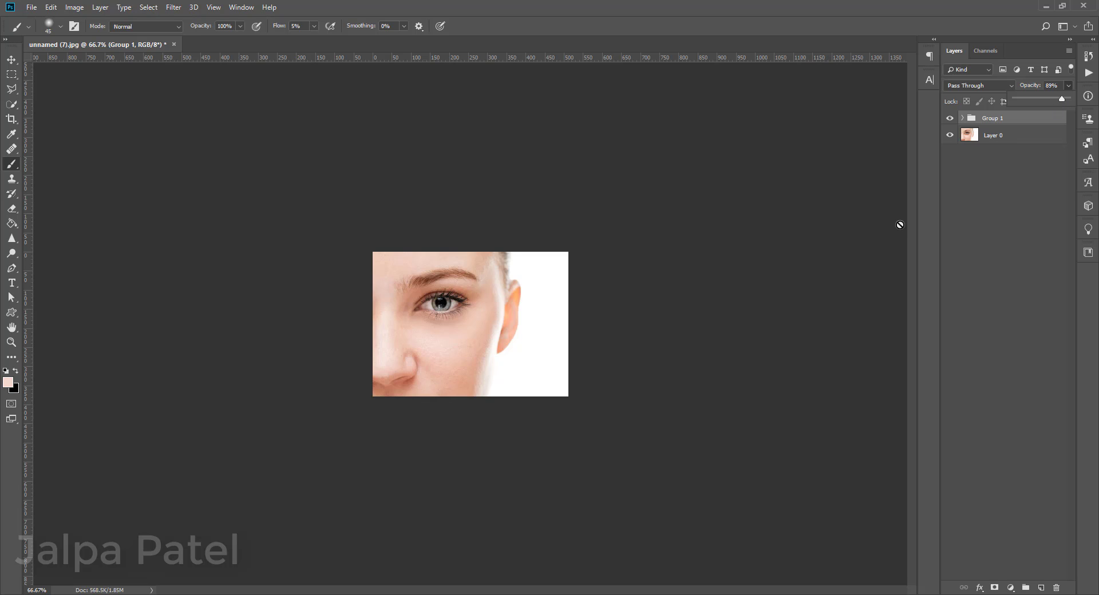
{"action": "key", "text": "ctrl+plus"}
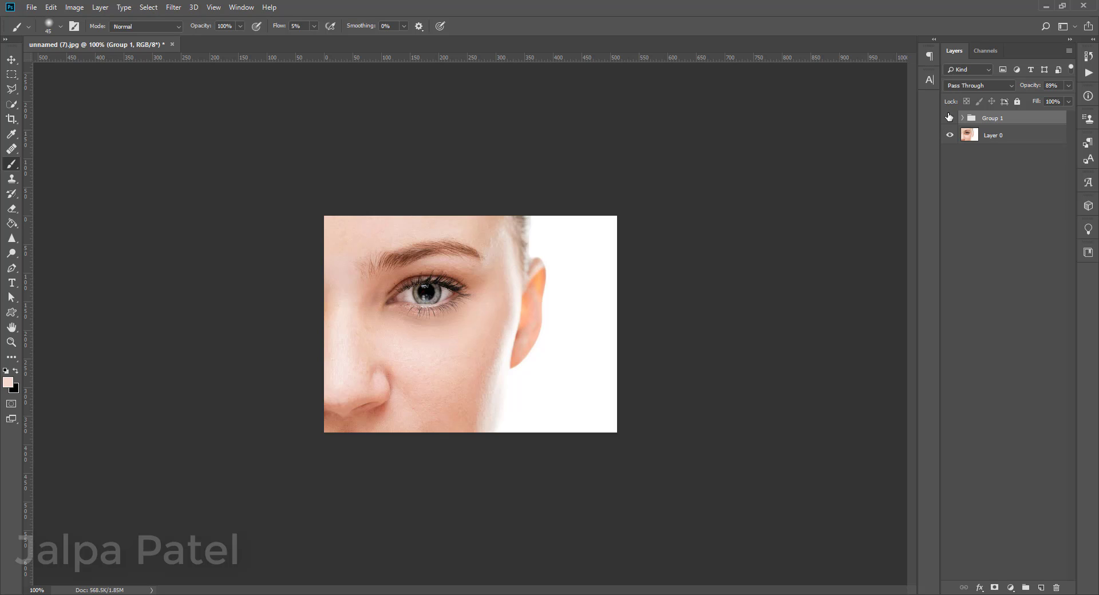
Compare Group 1 on and off, expand it, select Layer 1, and shrink the brush to 30
{"action": "left_click", "coordinate": [949, 117]}
{"action": "left_click", "coordinate": [948, 118]}
{"action": "left_click", "coordinate": [963, 118]}
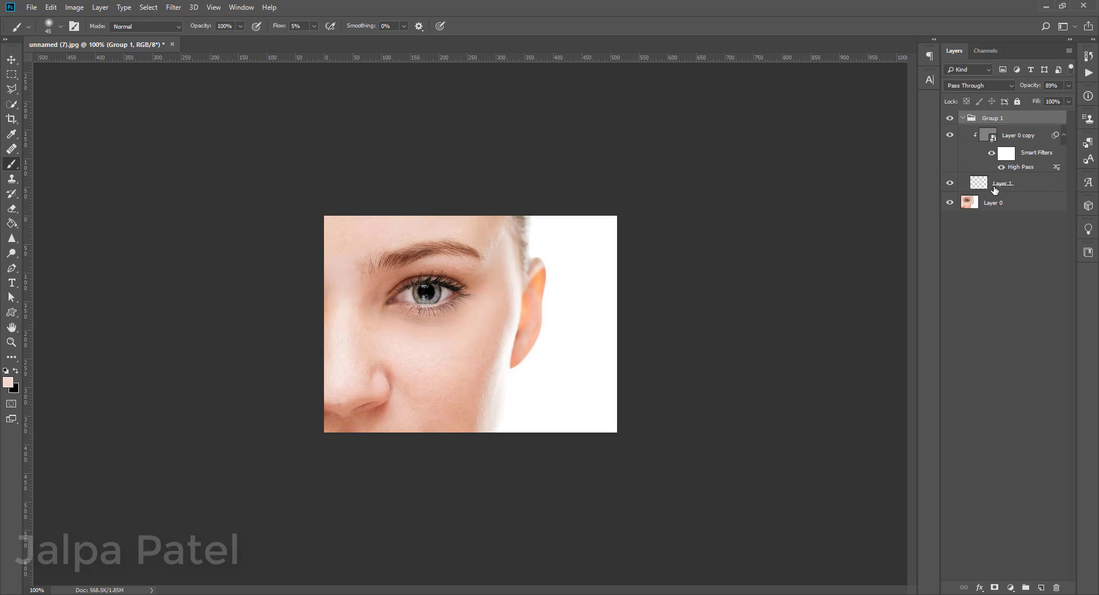
{"action": "left_click", "coordinate": [967, 184]}
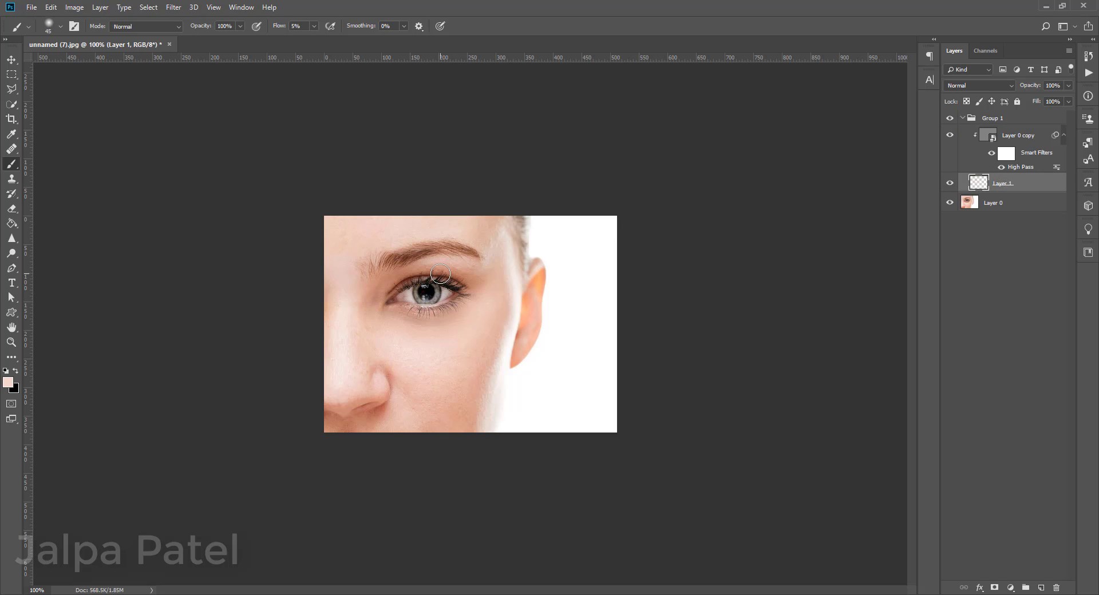
{"action": "key", "text": "bracketleft"}
{"action": "key", "text": "bracketleft"}
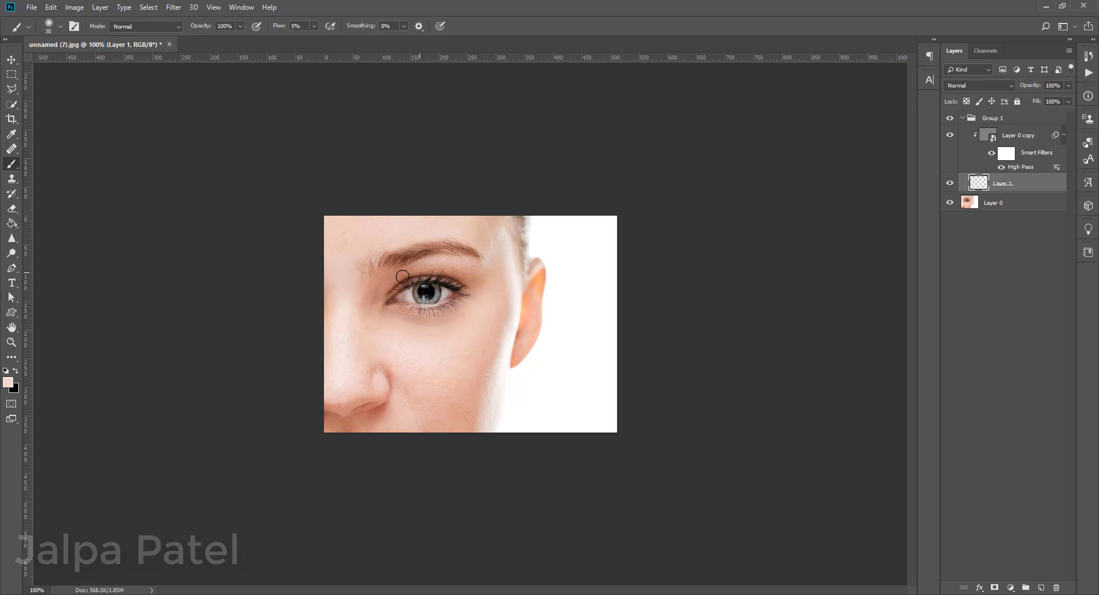